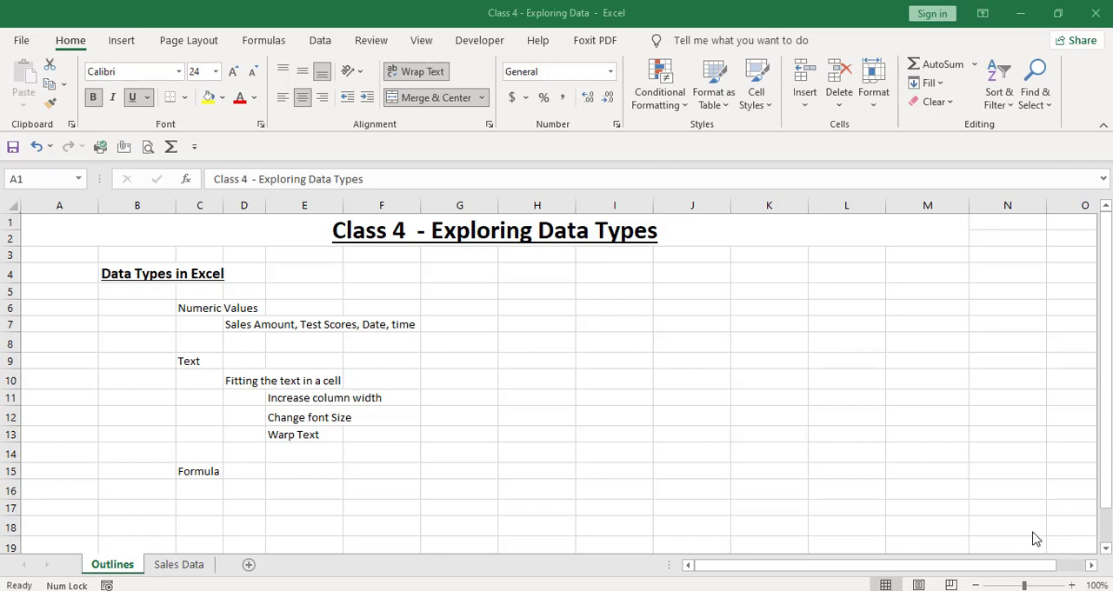
Enter the number 85 in cell H7 and the date 08-25-2021 in cell I7.
click(561, 320)
text(85)
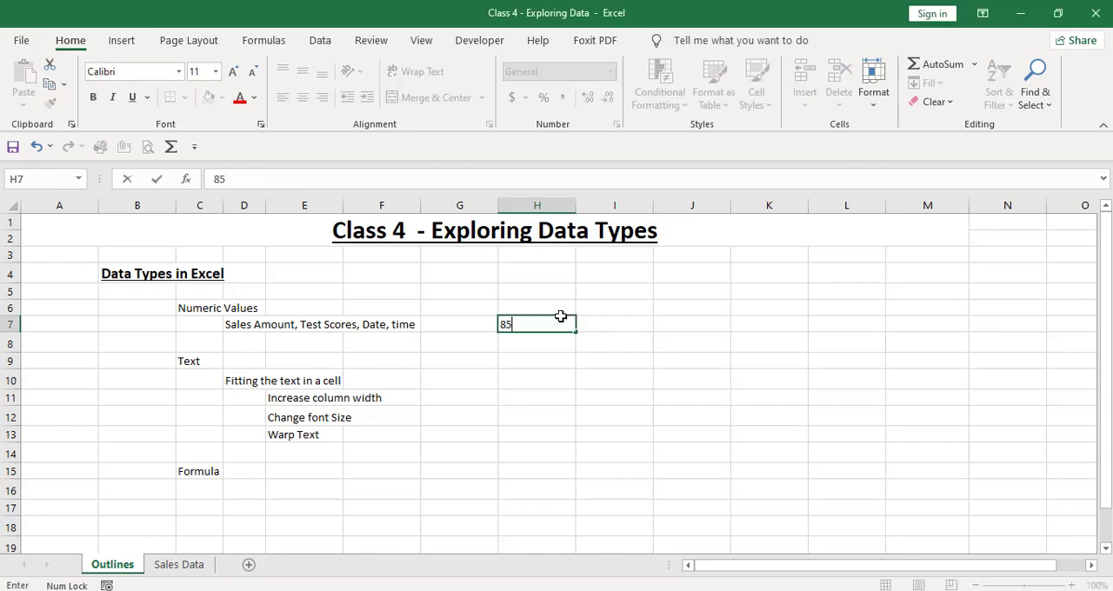
key(Return)
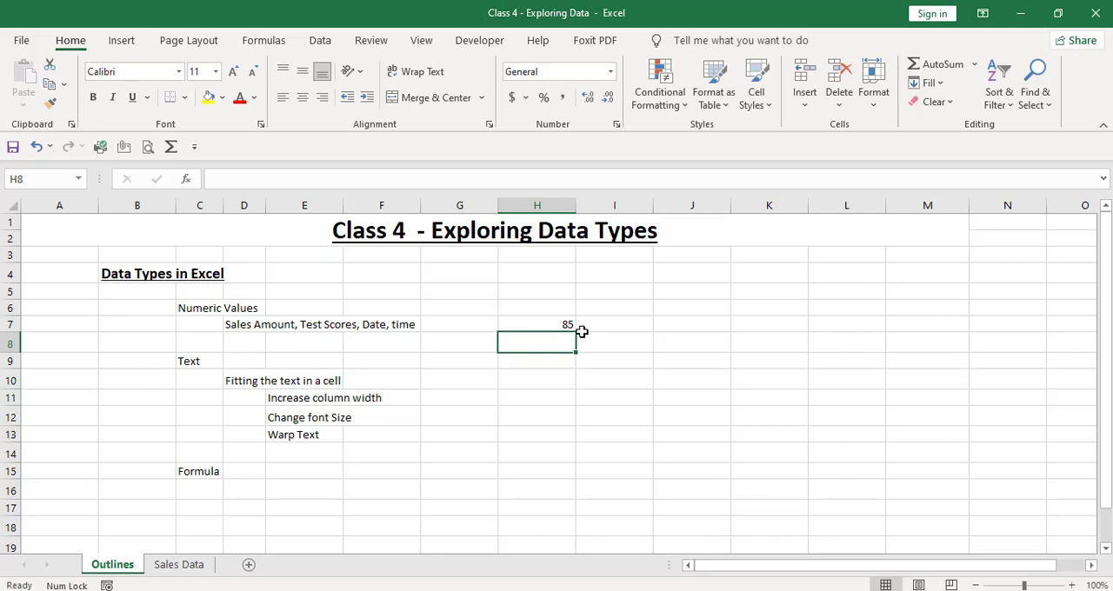
click(624, 324)
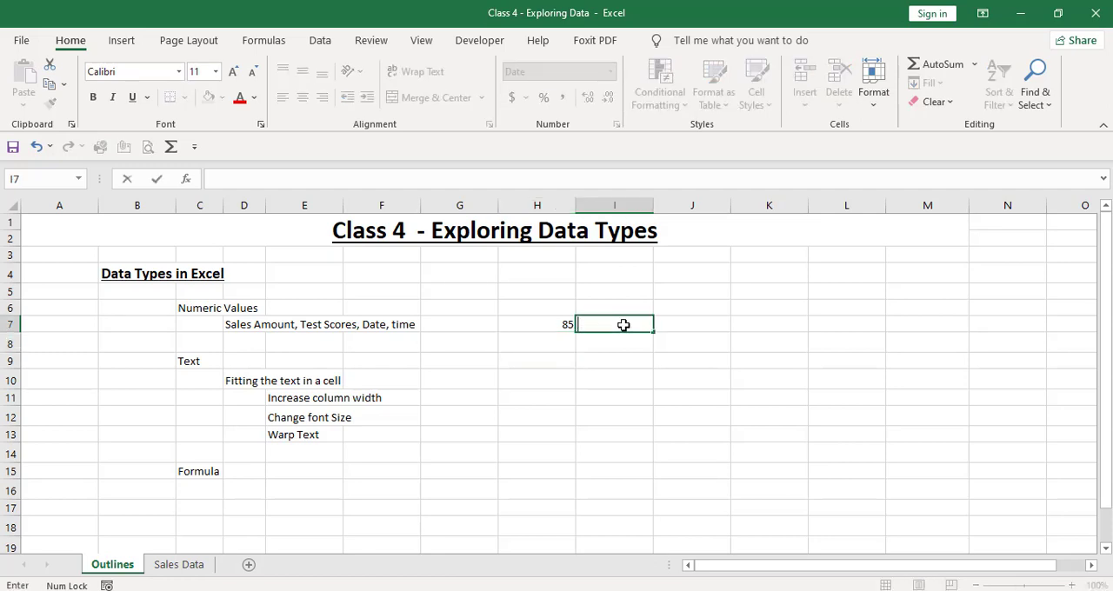
text(08-25-2021)
key(Return)
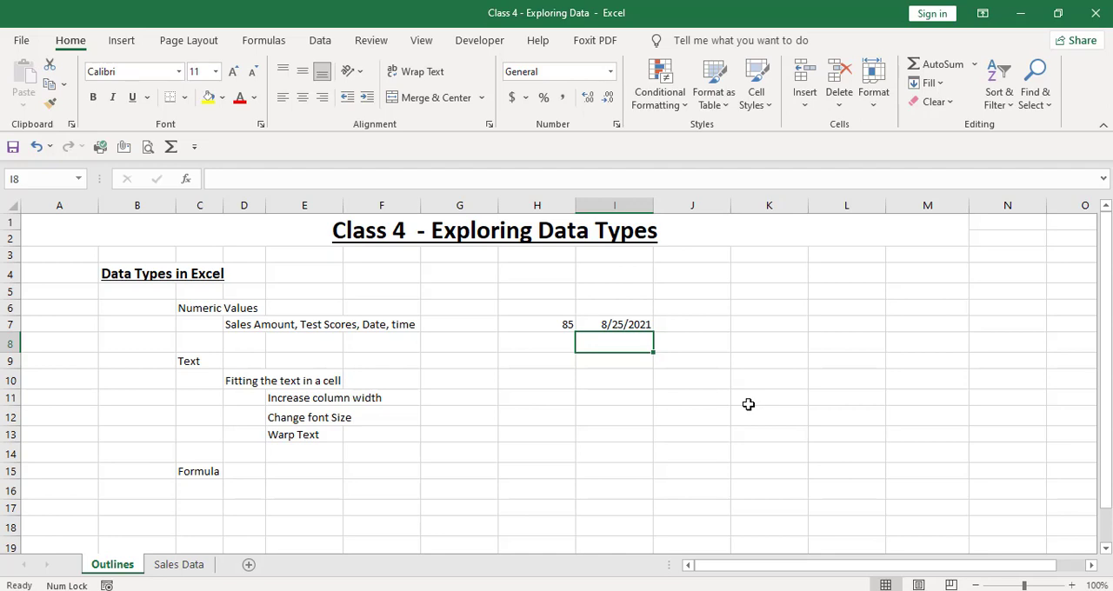
key(Right)
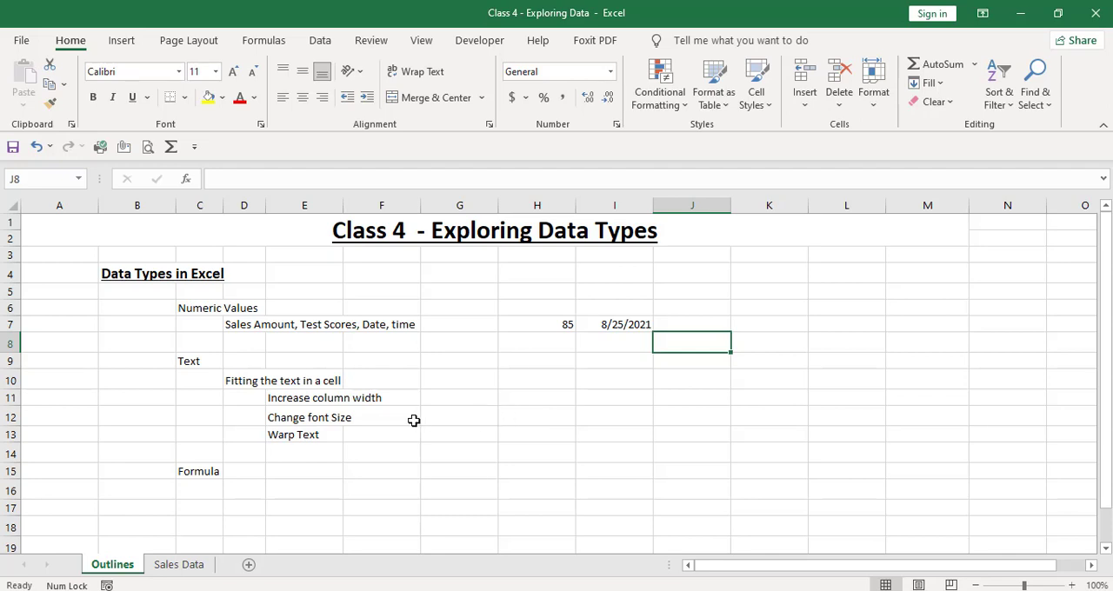
Enter EZXL in cell E10 and widen column D until the text in D10 fits inside its cell.
click(244, 381)
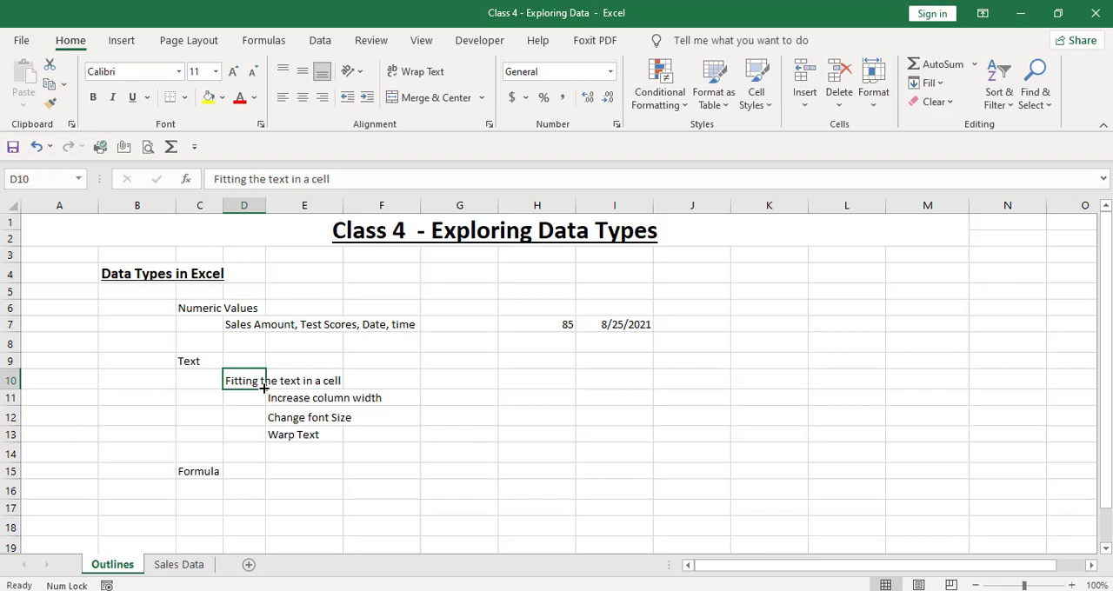
click(320, 378)
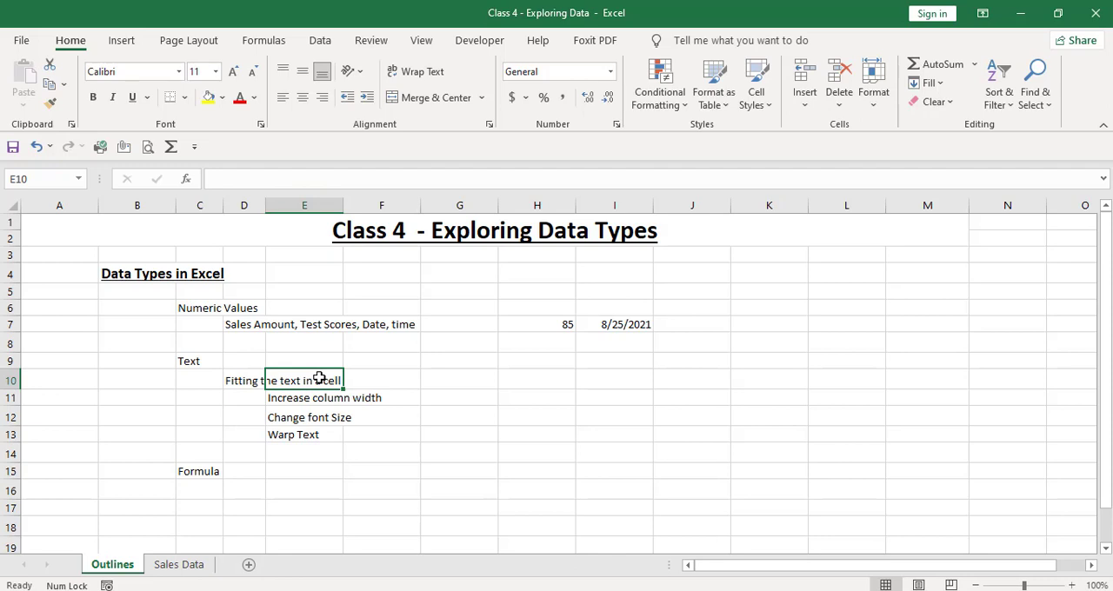
text(EZXL)
key(Return)
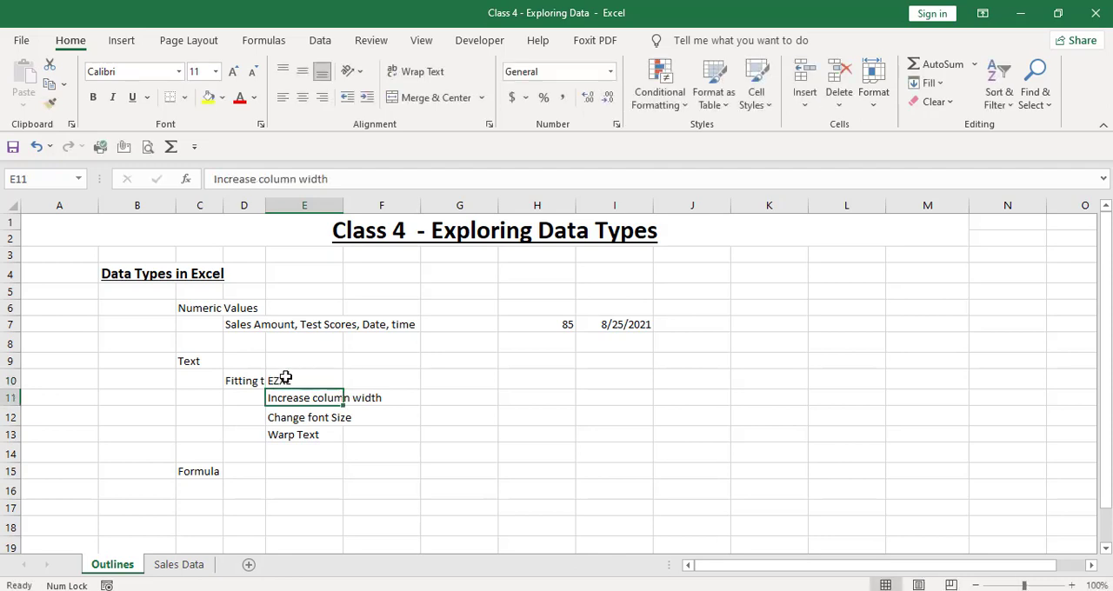
click(247, 376)
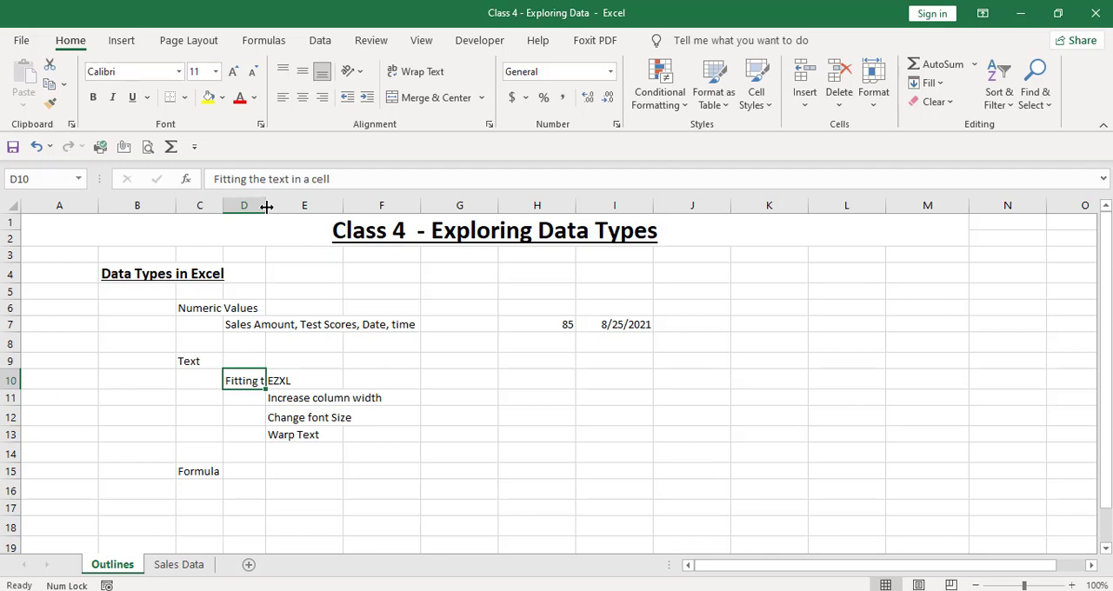
drag(266, 206, 372, 211)
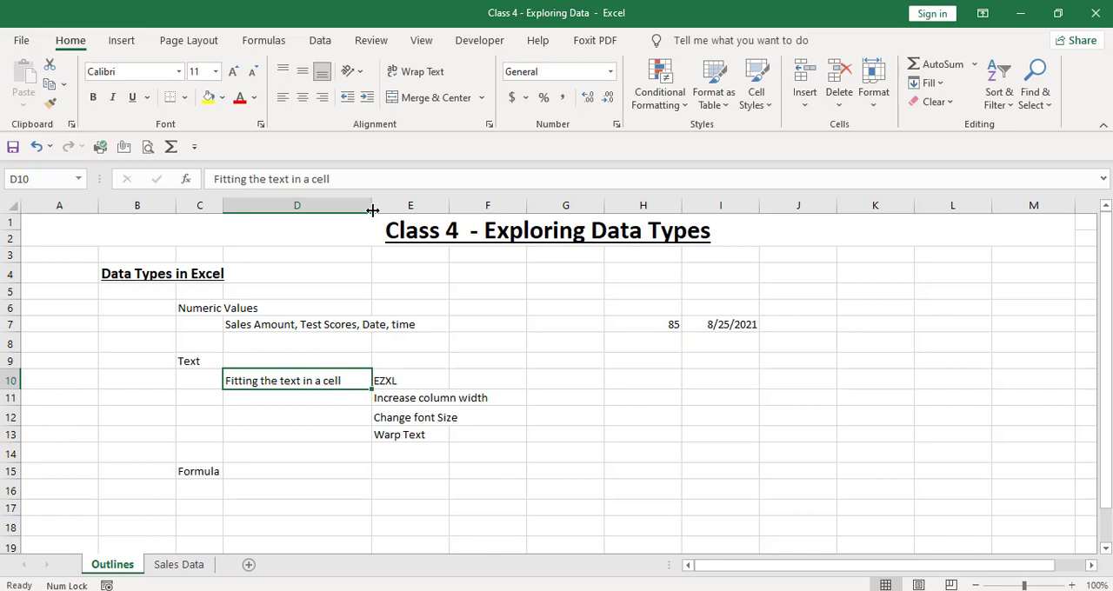
Reduce the font size of the "Increase column width" text in cell E11 to 8.
click(423, 398)
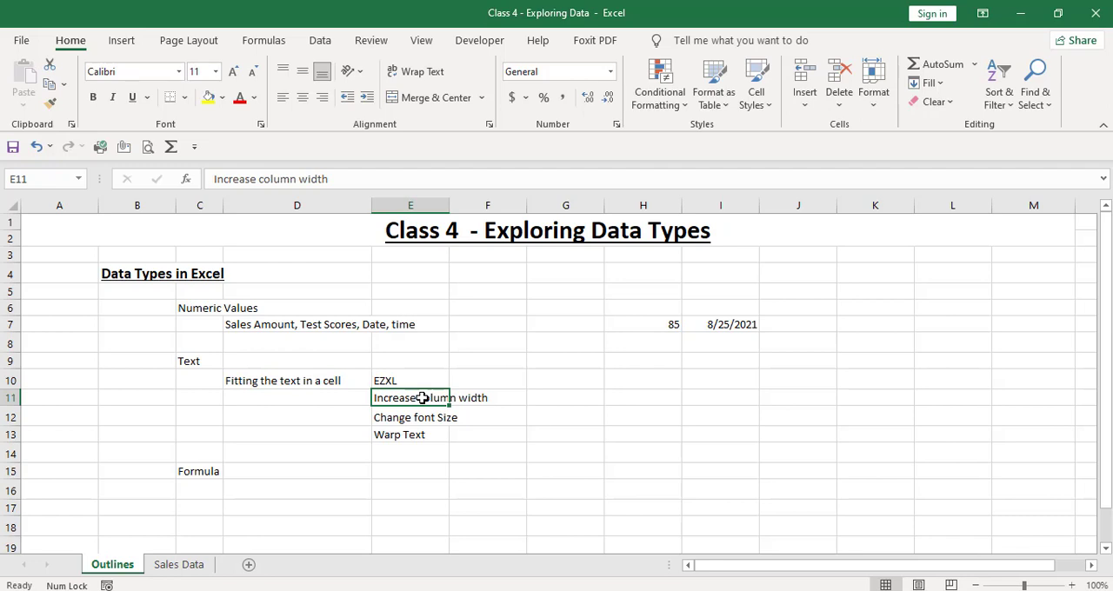
click(253, 71)
click(252, 71)
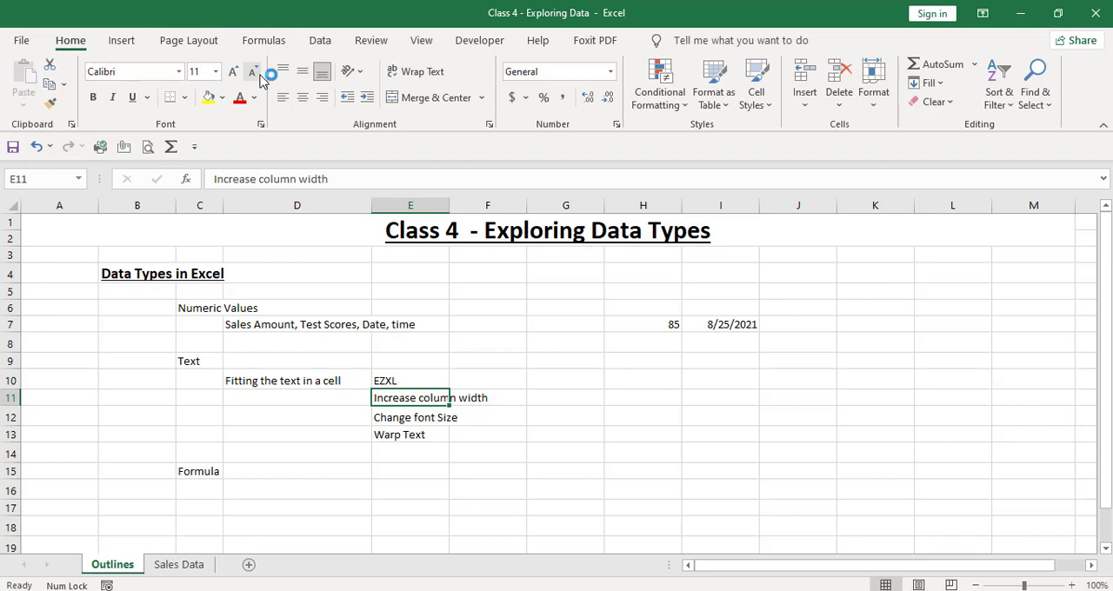
click(253, 71)
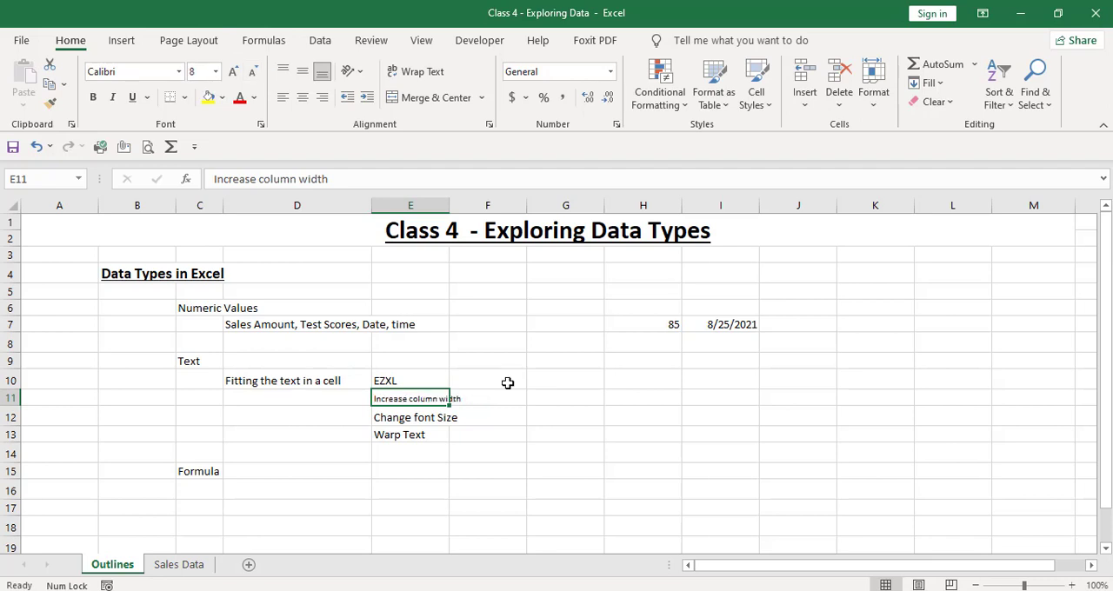
click(510, 390)
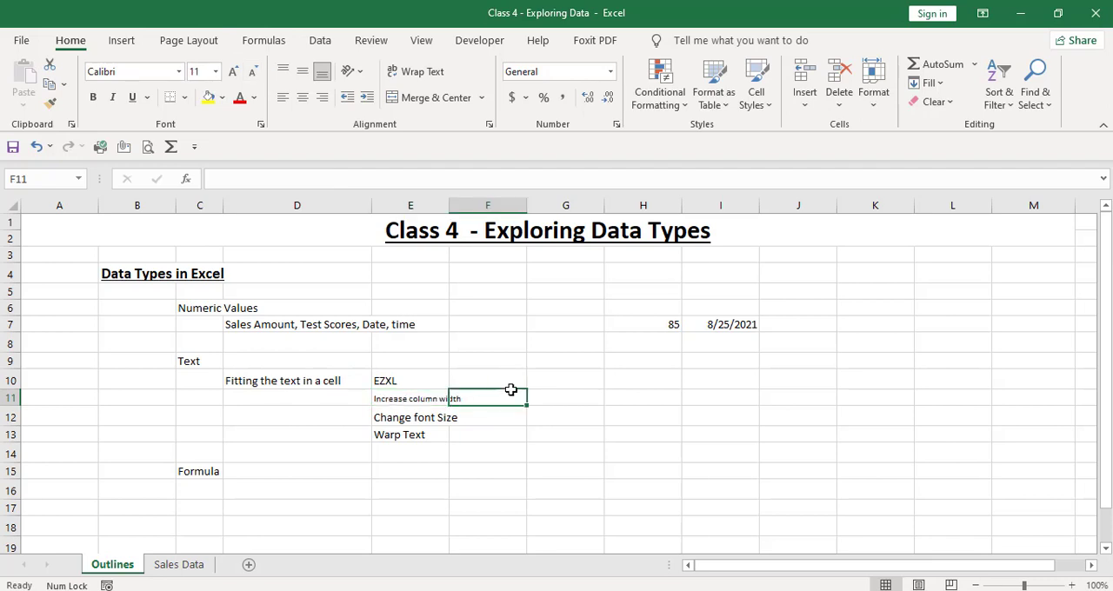
click(570, 404)
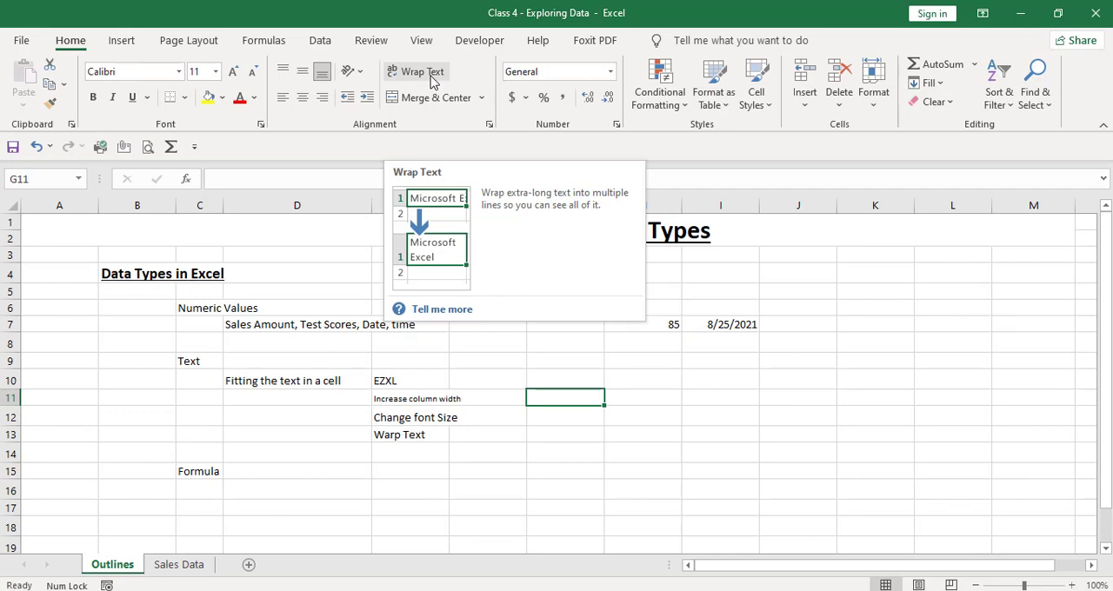
Apply Wrap Text to the sales amount, test scores, date and time entry in cell D7.
click(278, 326)
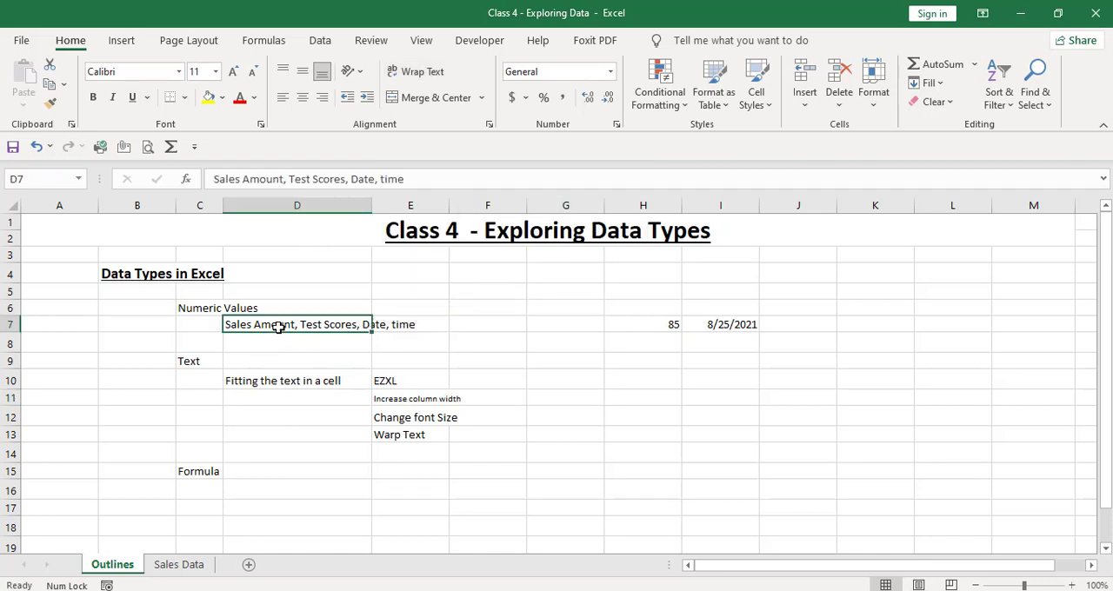
click(434, 76)
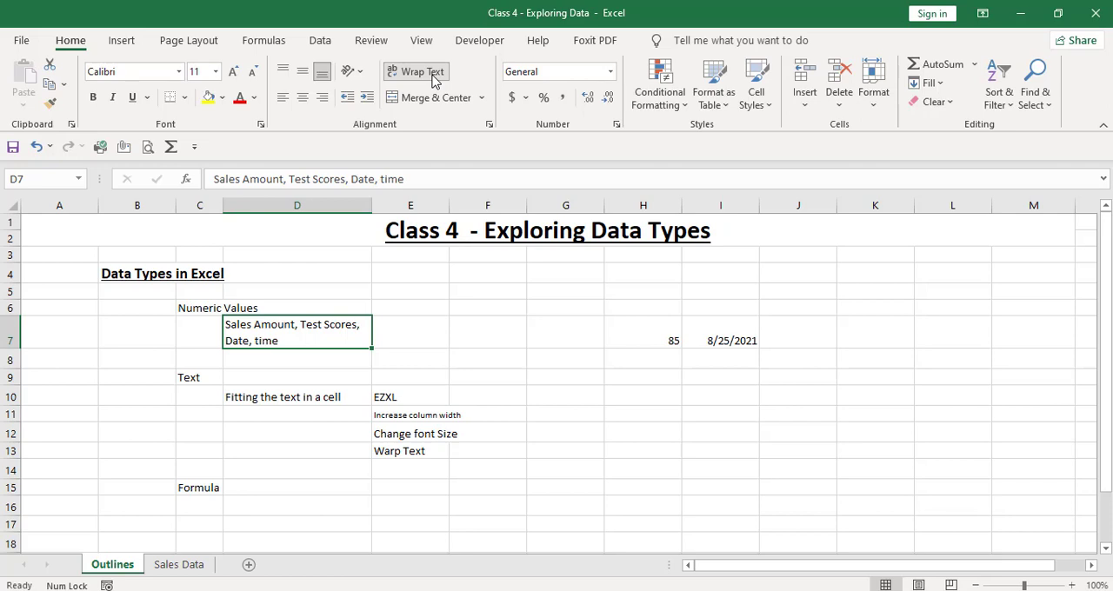
Enter the arithmetic formula +5+5 in cell D16, below the Formula heading.
key(Down)
key(Down)
key(Down)
key(Down)
key(Down)
key(Down)
key(Down)
key(Down)
key(Down)
key(Down)
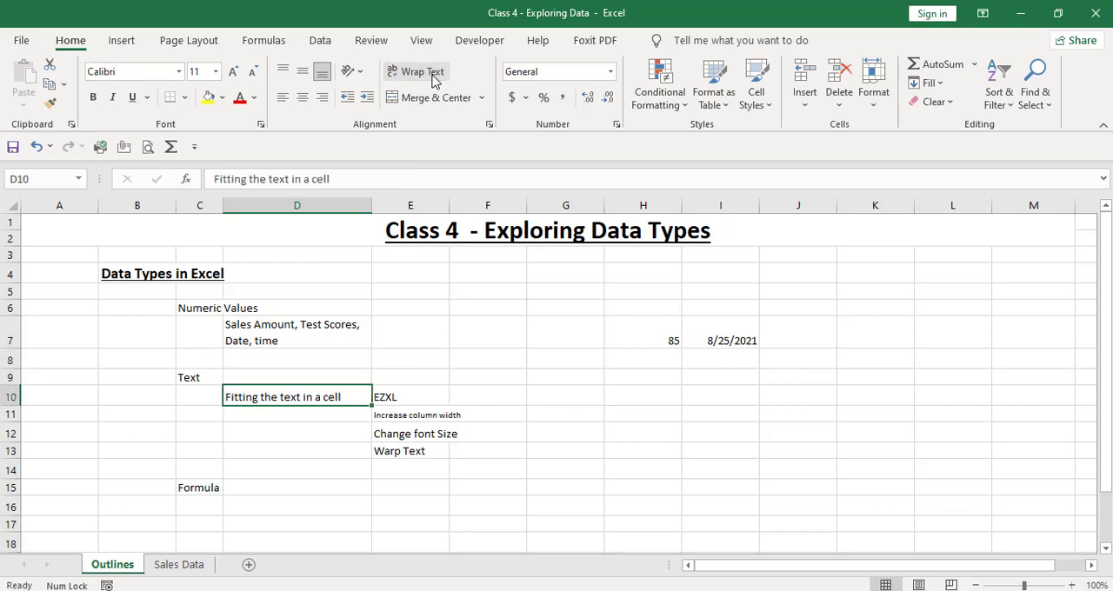
key(Up)
text(+)
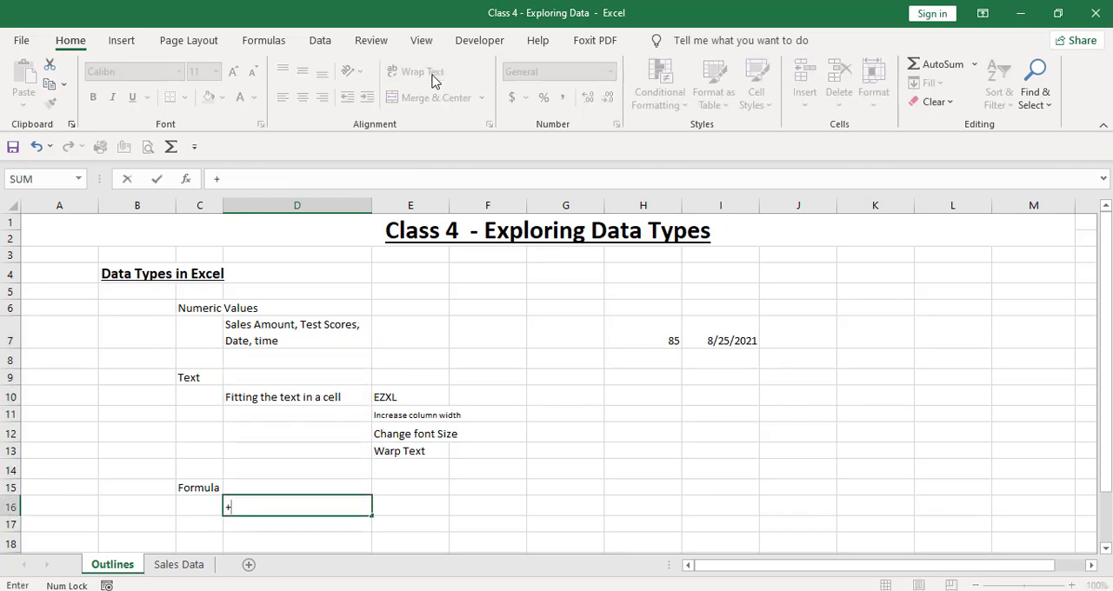
text(5+5)
key(Return)
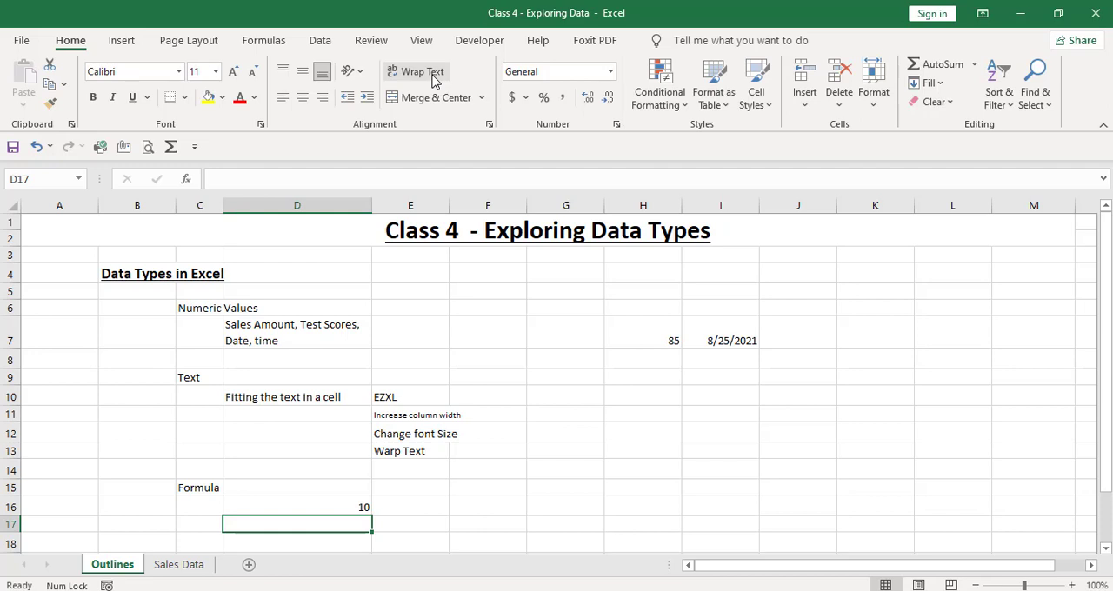
Enter the formula =C15&E13 in cell D17 to join the texts of those two cells.
text(=)
key(Up)
key(Up)
key(Left)
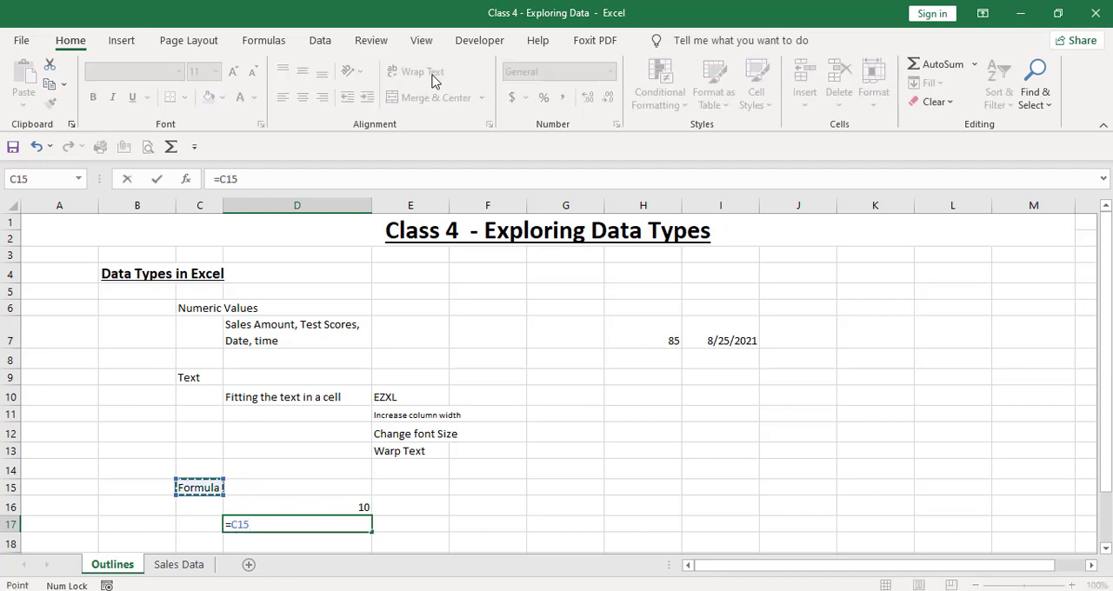
text(&)
click(387, 450)
key(Return)
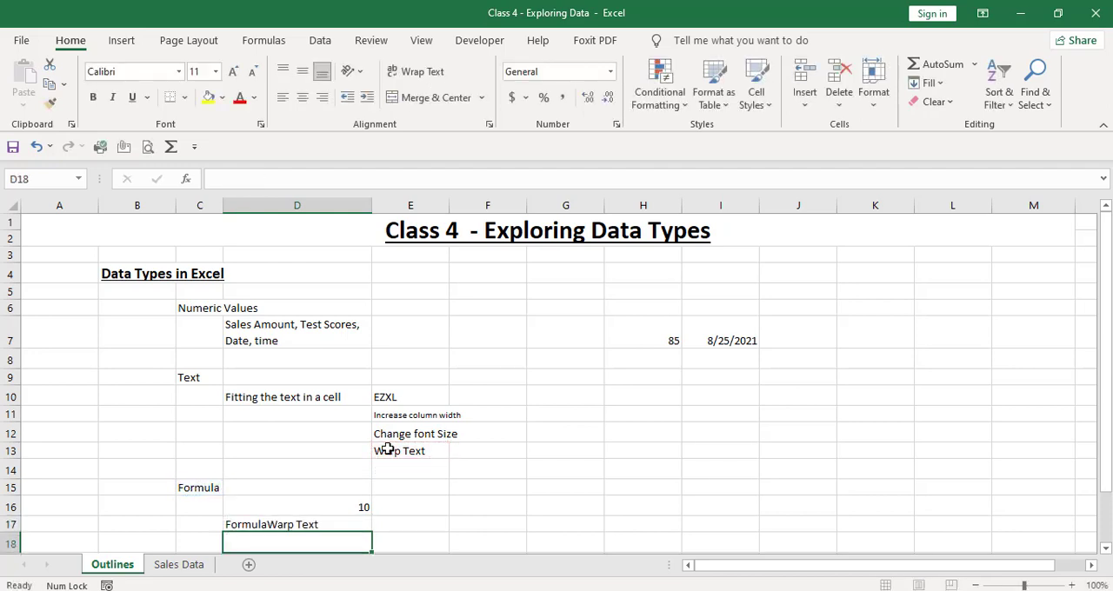